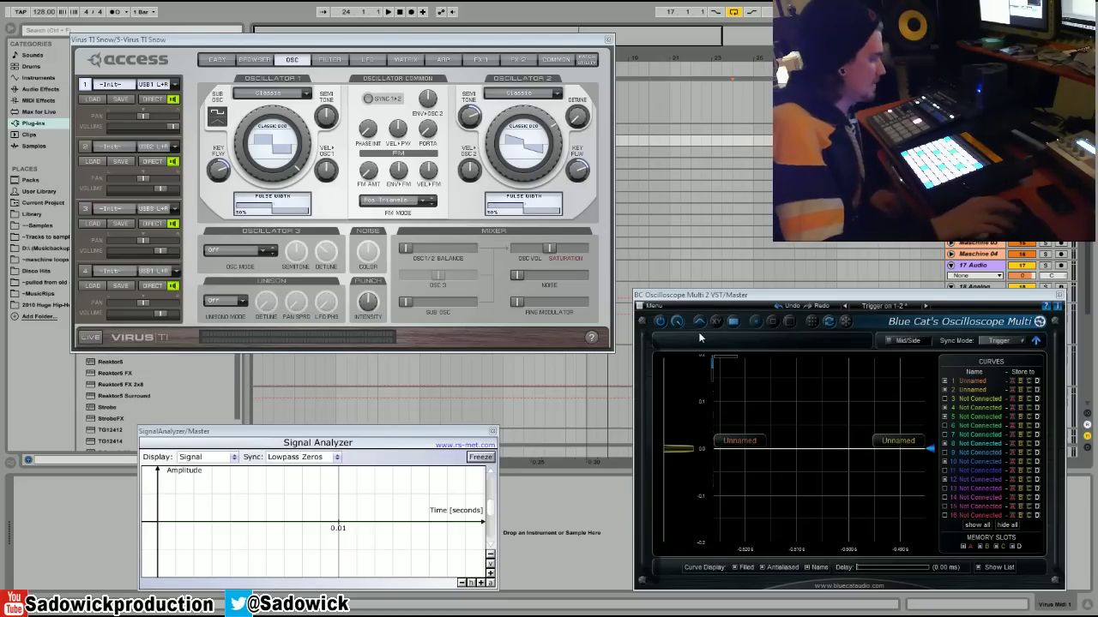
- Turn Oscillator 2's Shape knob past sawtooth until the wave selector reads Sine
{"action": "left_click_drag", "start_coordinate": [242, 133], "coordinate": [241, 146]}
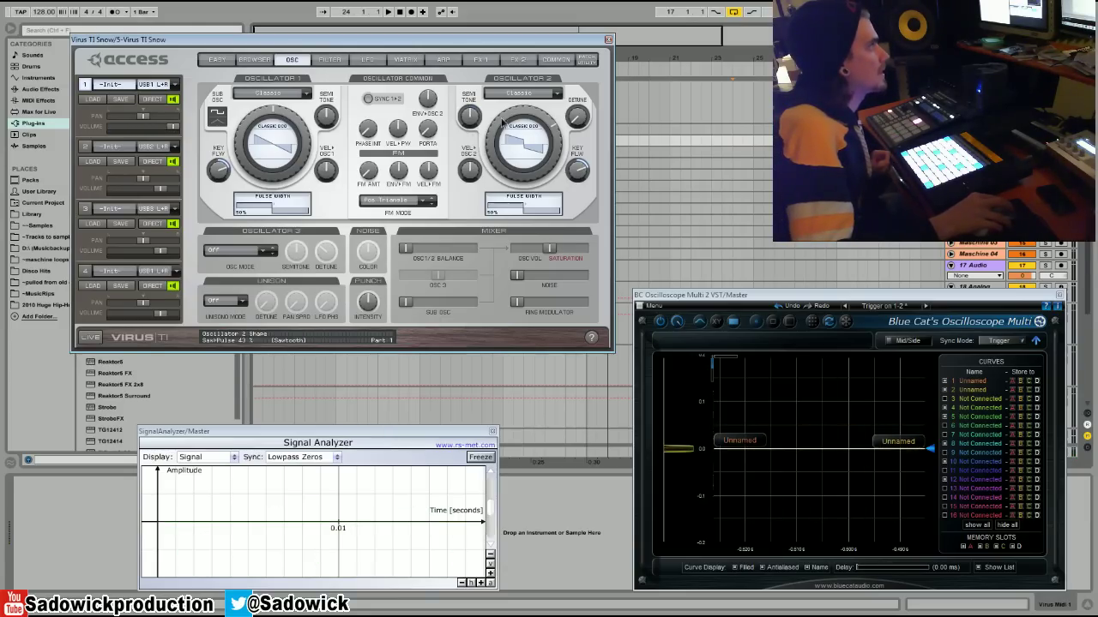
{"action": "scroll", "coordinate": [489, 146], "scroll_direction": "down", "scroll_amount": 5}
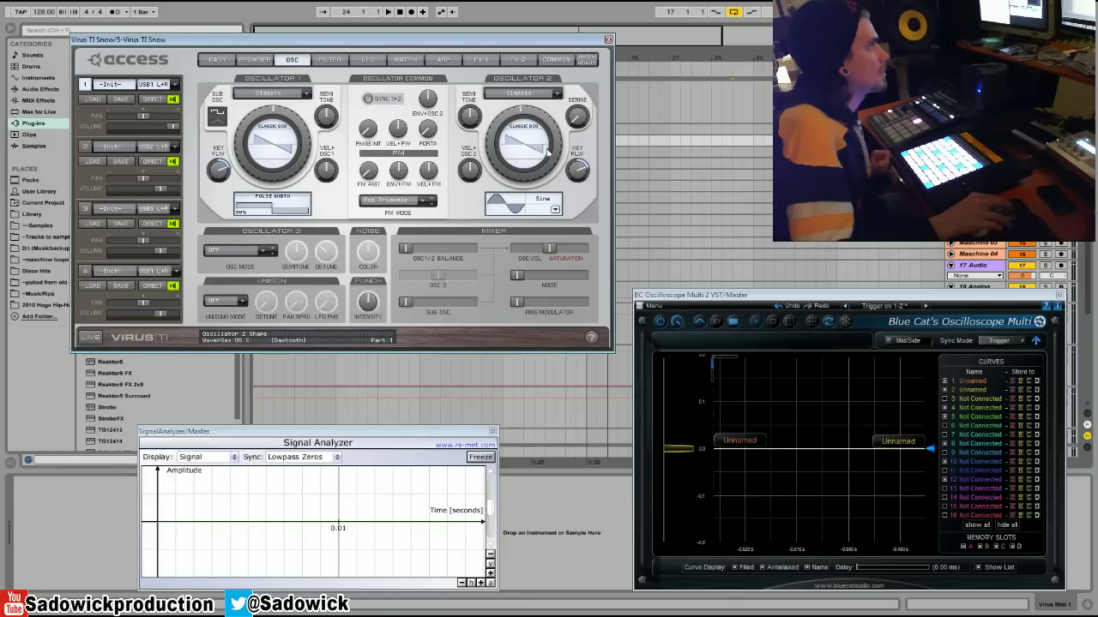
- Move the OSC1/2 Balance from far left to about -4.7%, near centre
{"action": "left_click_drag", "start_coordinate": [409, 249], "coordinate": [444, 260]}
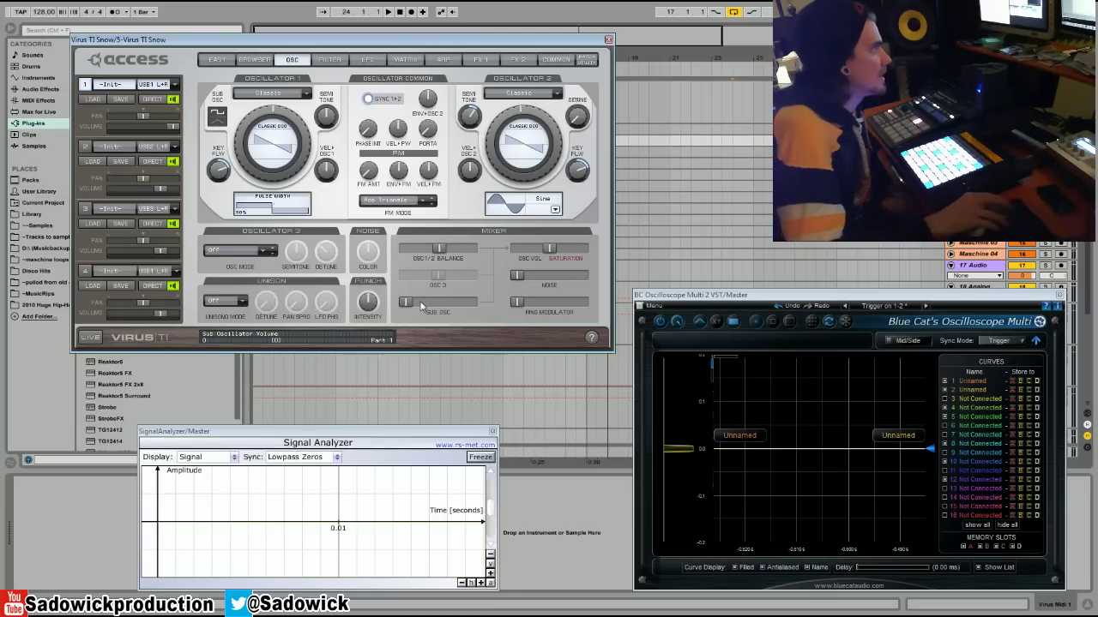
- Raise the Sub Osc volume, then reset the Blue Cat scope and zoom onto the waveform
{"action": "left_click_drag", "start_coordinate": [405, 303], "coordinate": [572, 322]}
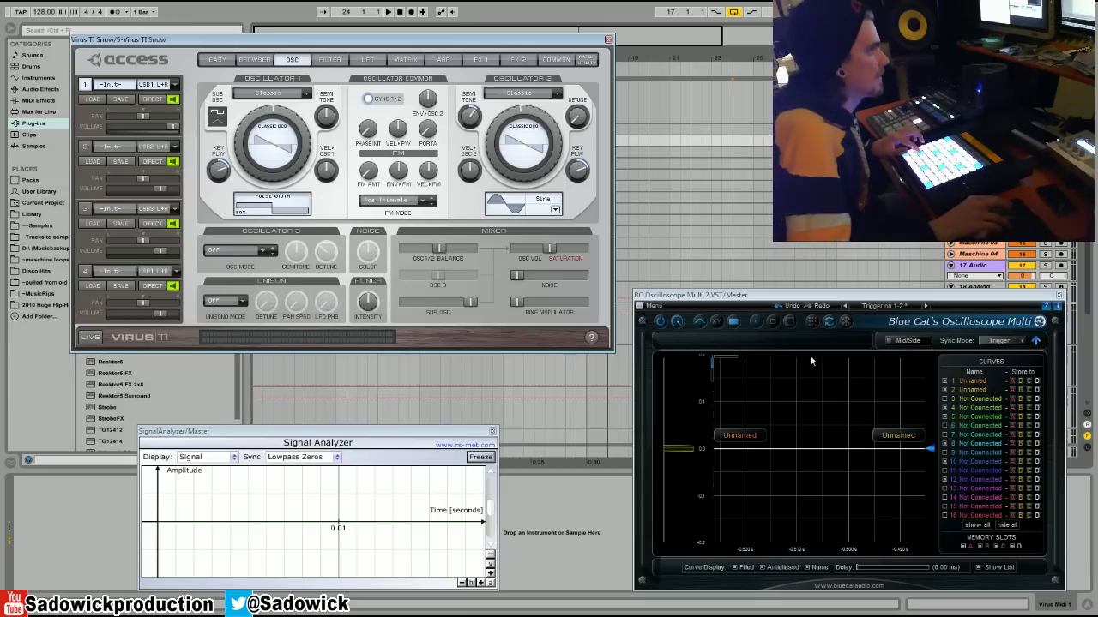
{"action": "double_click", "coordinate": [812, 415]}
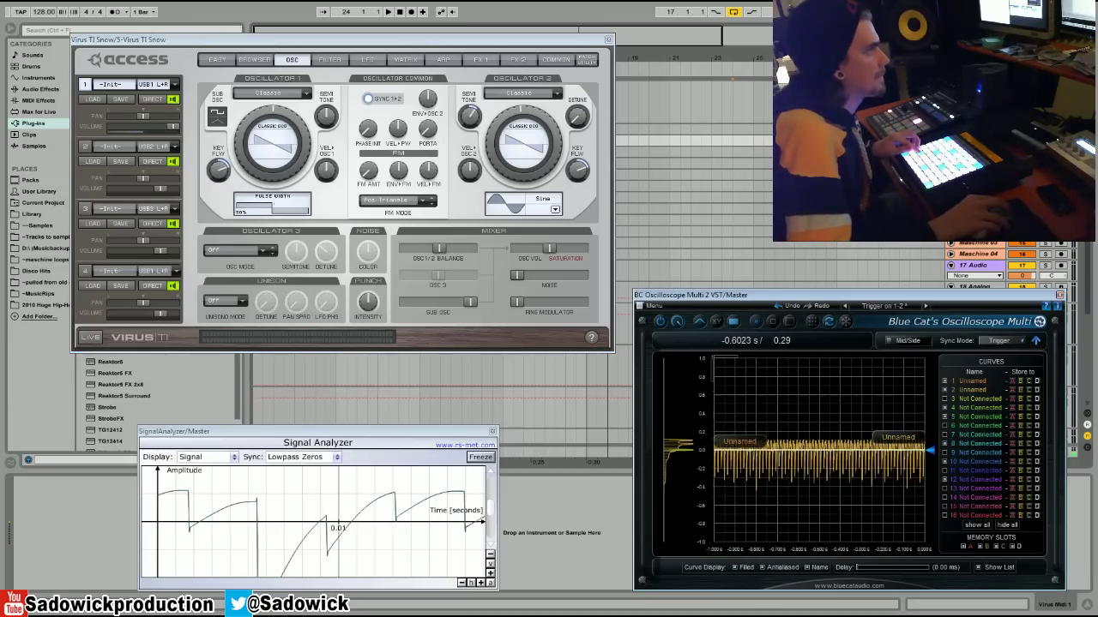
{"action": "left_click_drag", "start_coordinate": [787, 424], "coordinate": [810, 492]}
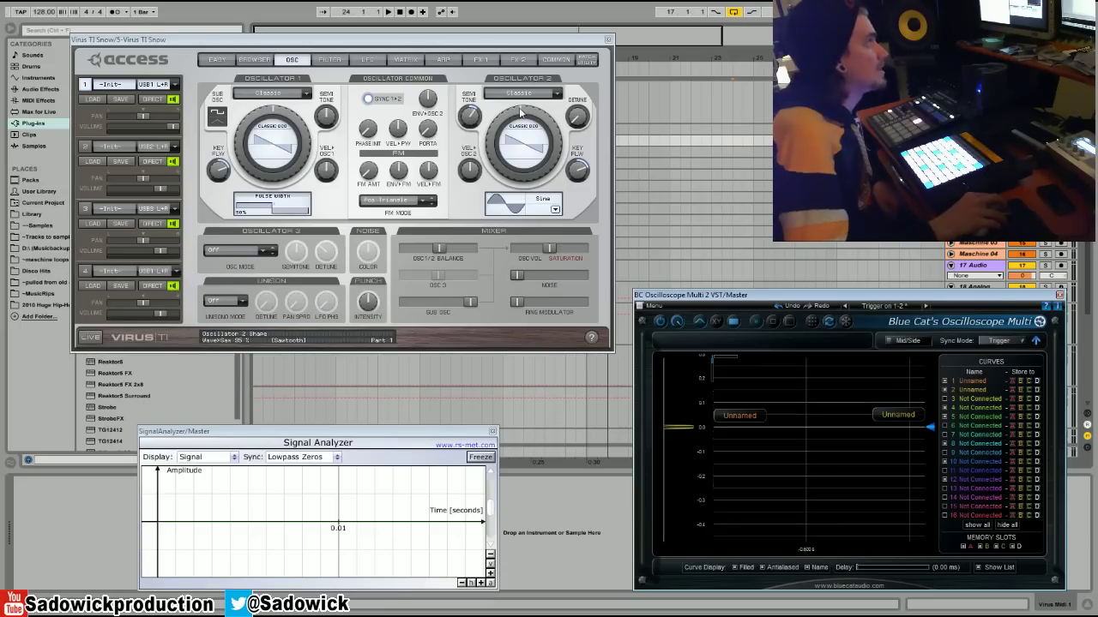
- Change Oscillator 2's shape from Sine through Saw>Pulse to a 50% Pulse wave
{"action": "left_click_drag", "start_coordinate": [523, 111], "coordinate": [522, 83]}
{"action": "left_click_drag", "start_coordinate": [549, 167], "coordinate": [533, 148]}
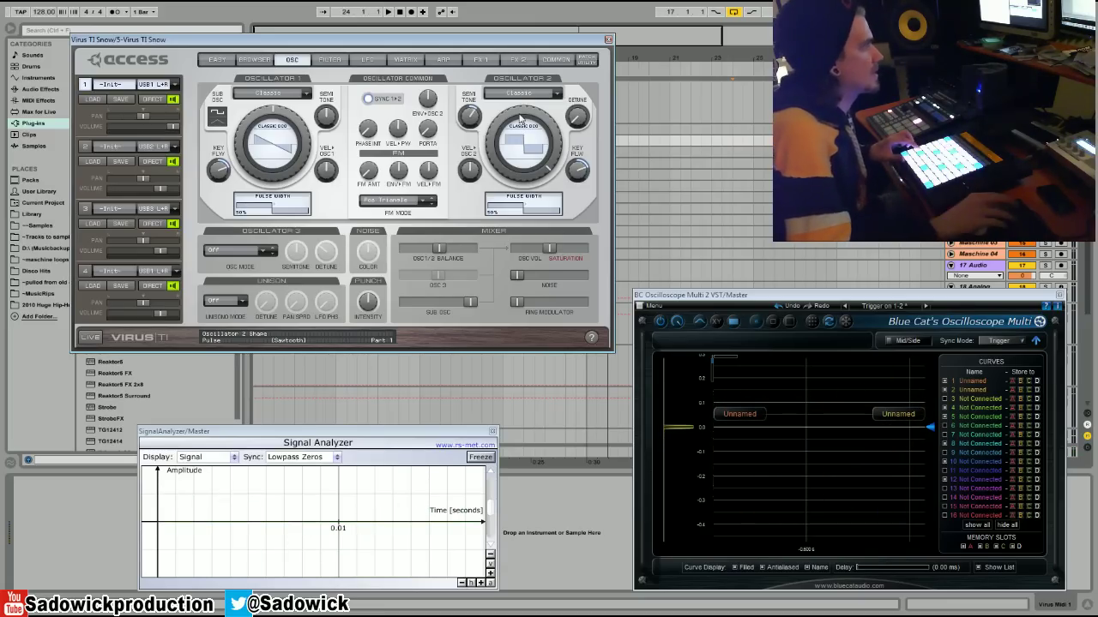
{"action": "left_click_drag", "start_coordinate": [521, 120], "coordinate": [507, 146]}
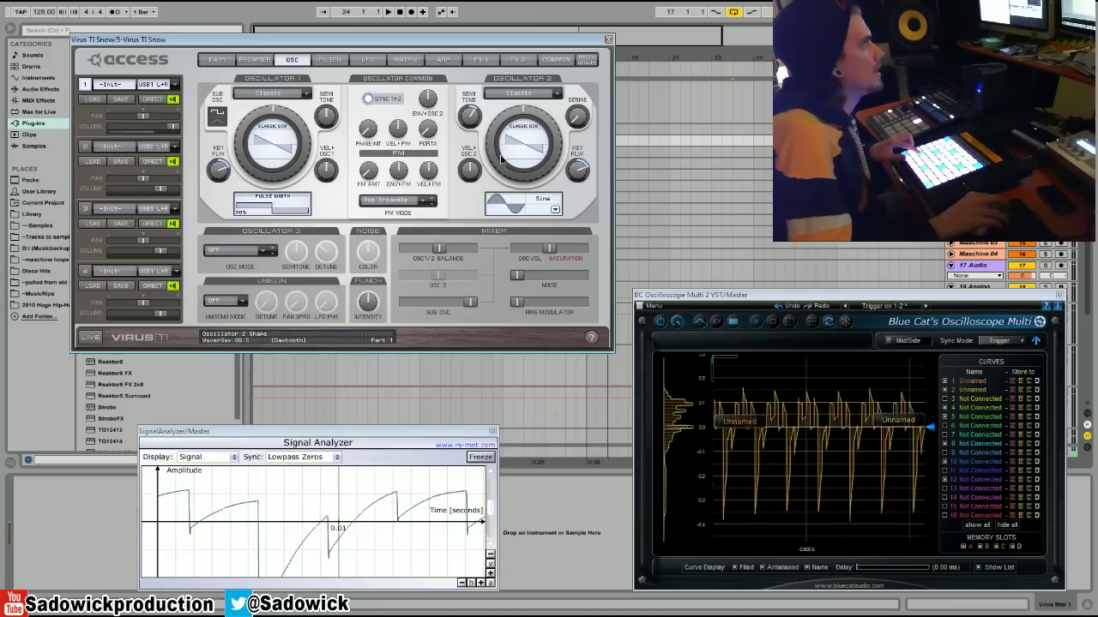
{"action": "left_click_drag", "start_coordinate": [502, 160], "coordinate": [506, 115]}
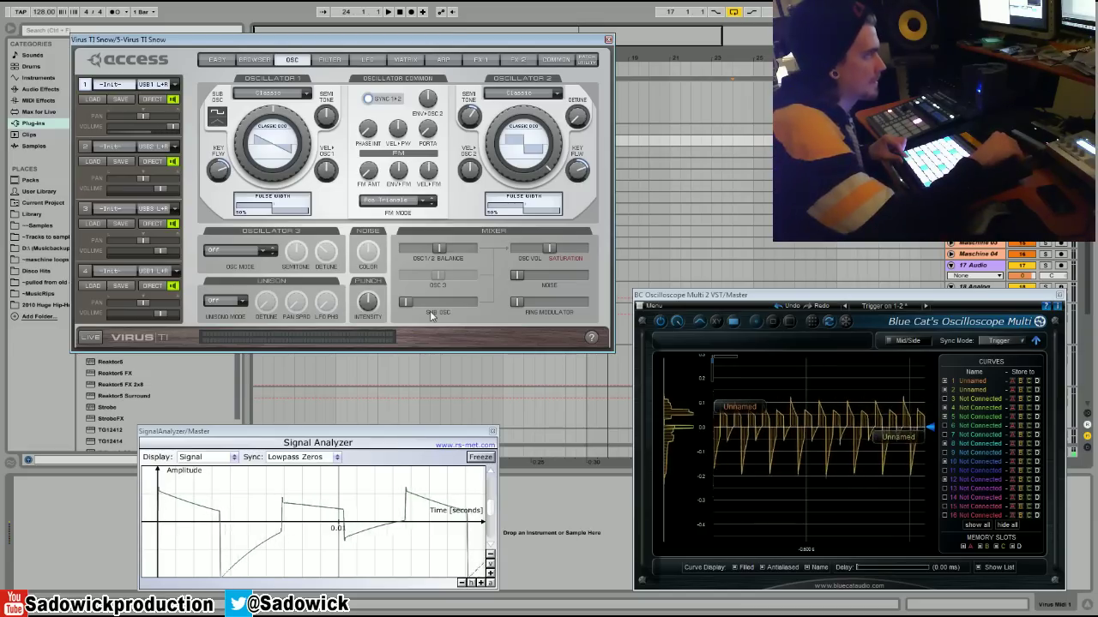
- Bring the Sub Osc mixer slider up to a volume of 100
{"action": "left_click_drag", "start_coordinate": [432, 316], "coordinate": [470, 314]}
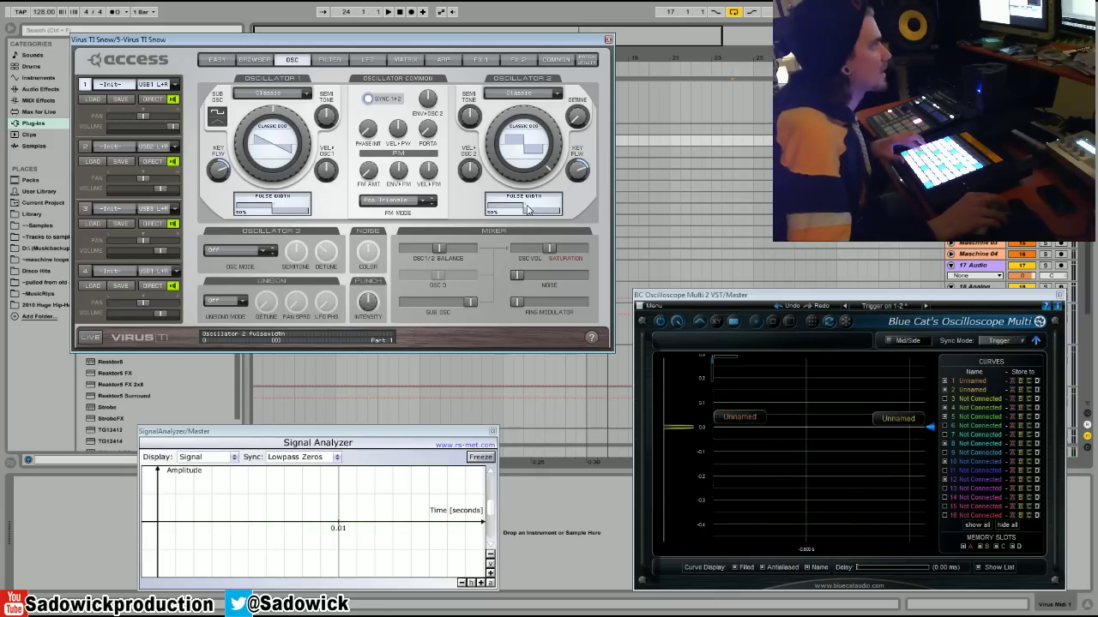
- Widen Oscillator 2's pulse width, store a scope curve, and zoom in on the trace
{"action": "left_click_drag", "start_coordinate": [528, 209], "coordinate": [665, 220]}
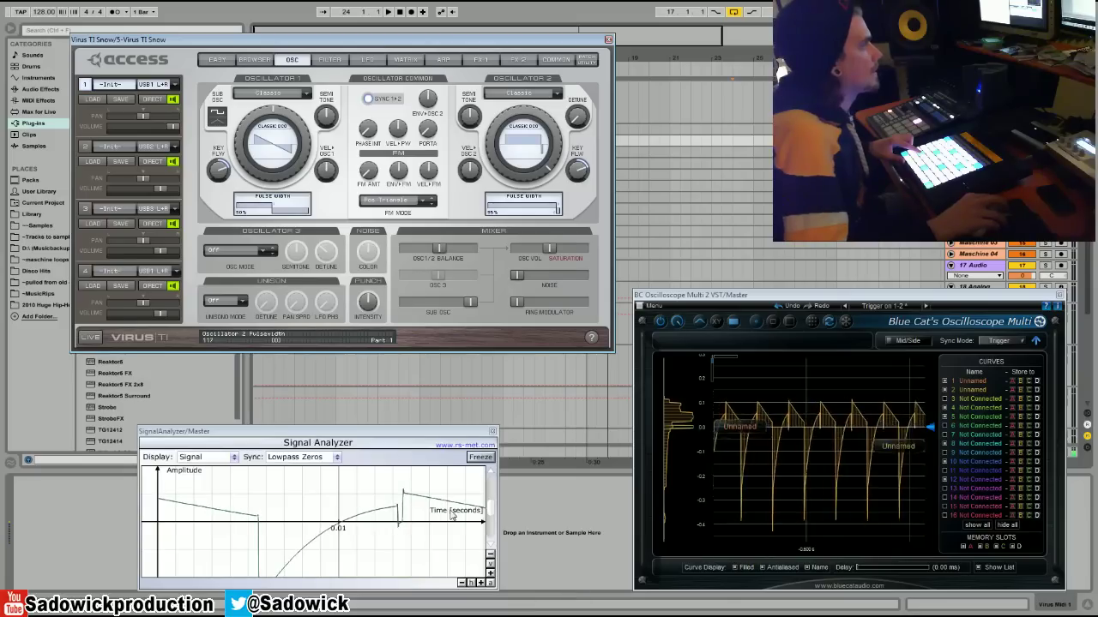
{"action": "left_click", "coordinate": [1028, 383]}
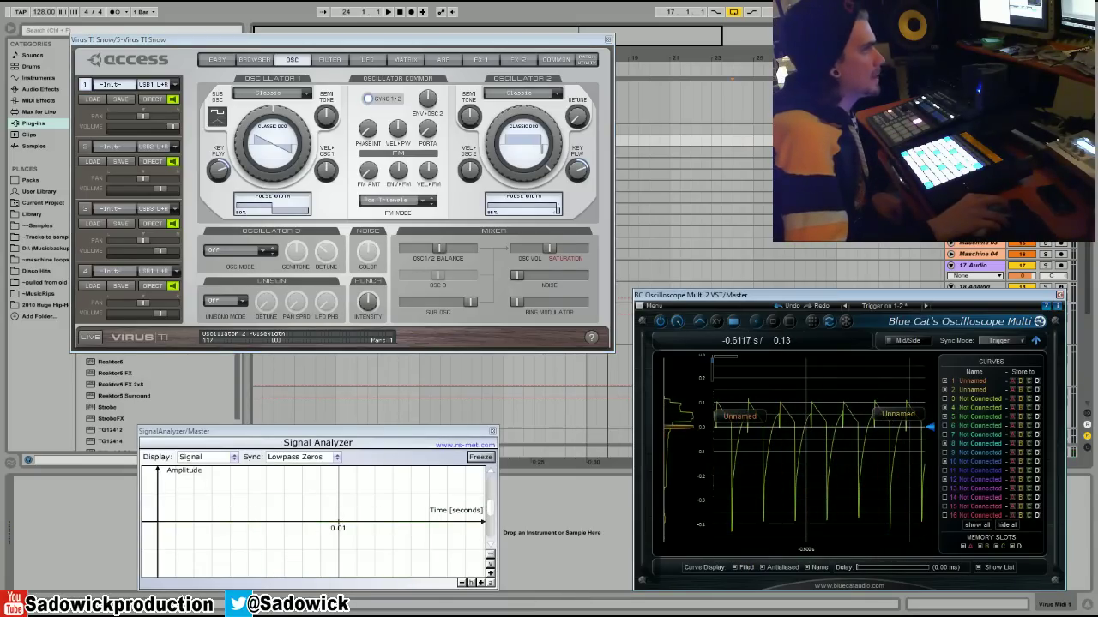
{"action": "left_click_drag", "start_coordinate": [833, 528], "coordinate": [833, 529]}
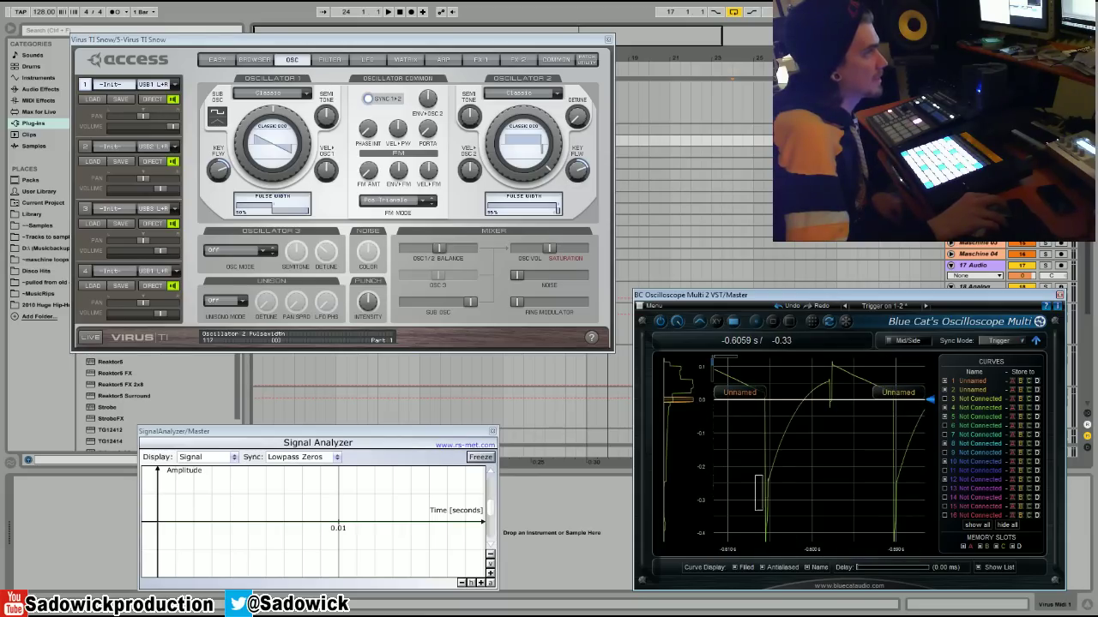
{"action": "left_click_drag", "start_coordinate": [788, 544], "coordinate": [789, 544]}
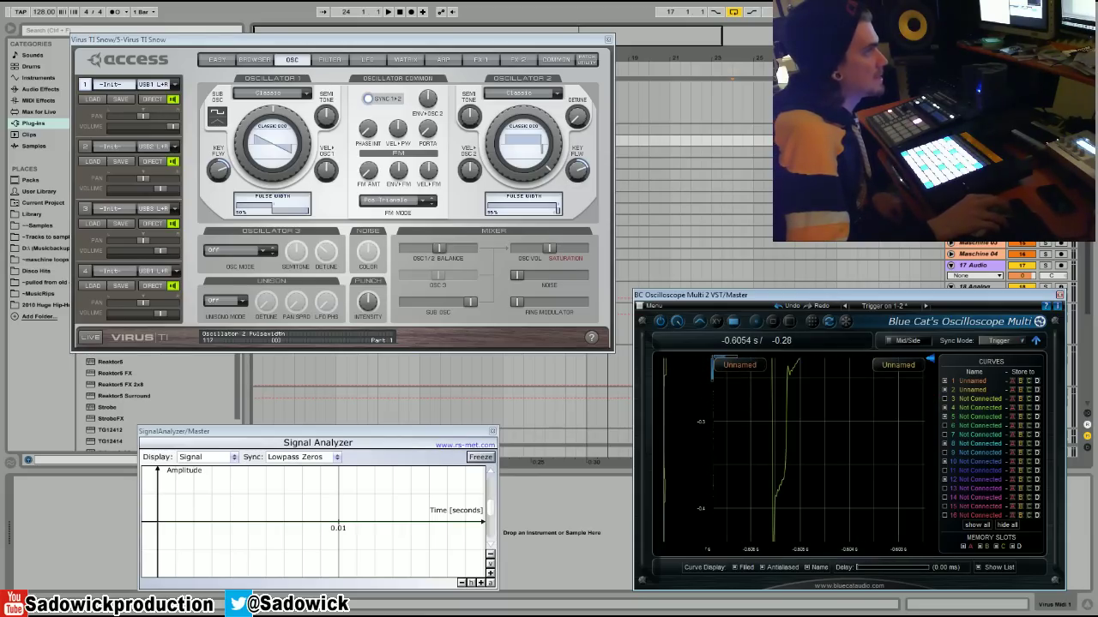
{"action": "left_click", "coordinate": [713, 360]}
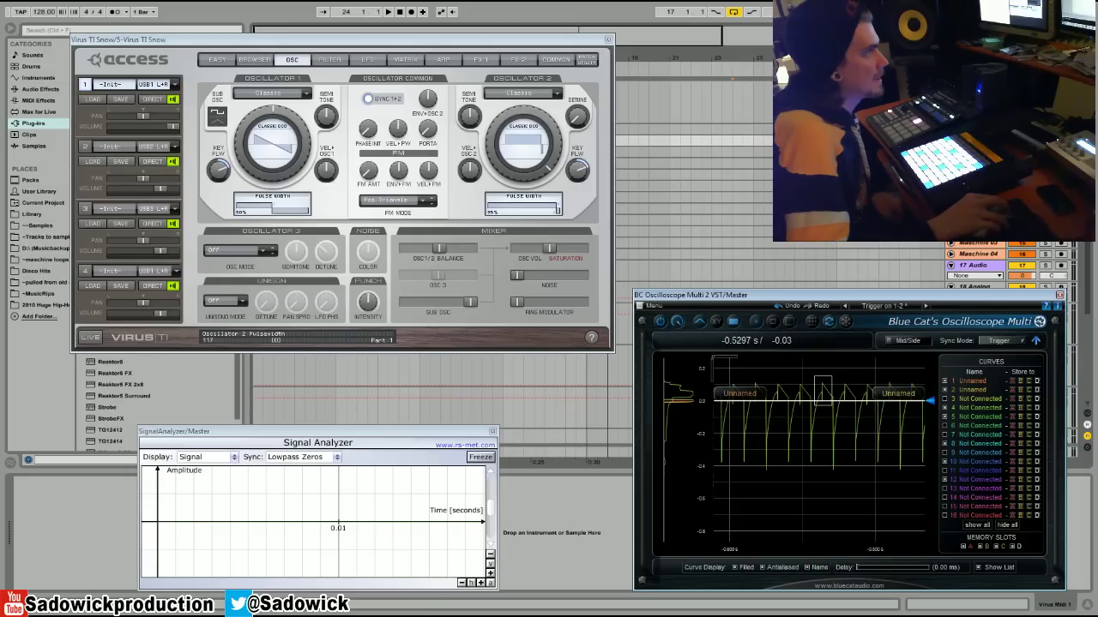
{"action": "left_click", "coordinate": [713, 360]}
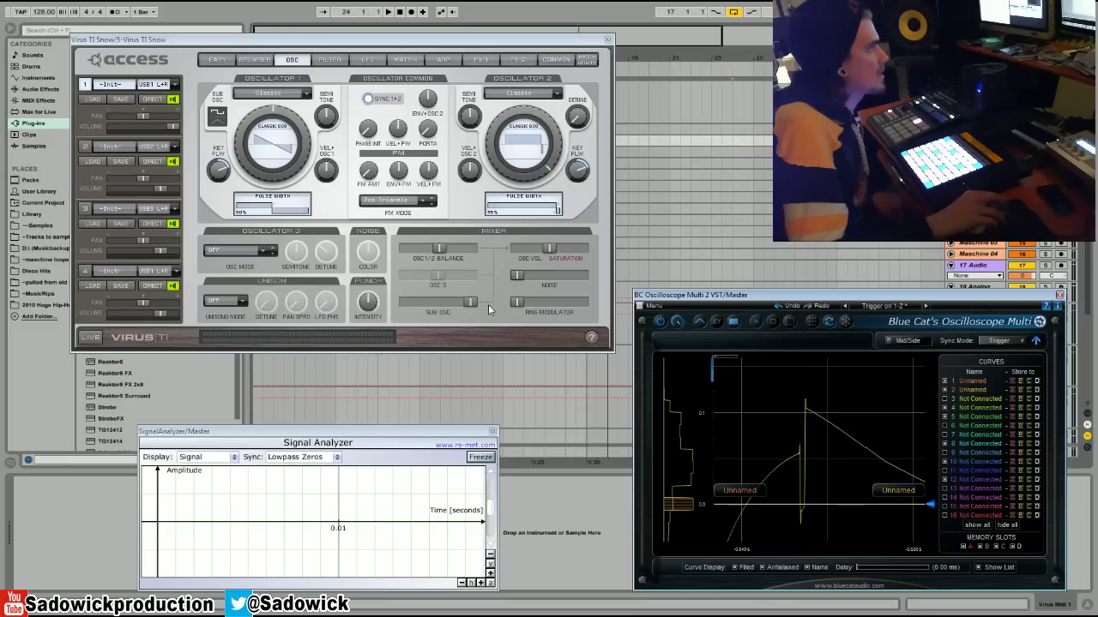
- Switch the sub oscillator to sawtooth, then zoom the scope into the trace and reset it
{"action": "left_click", "coordinate": [218, 122]}
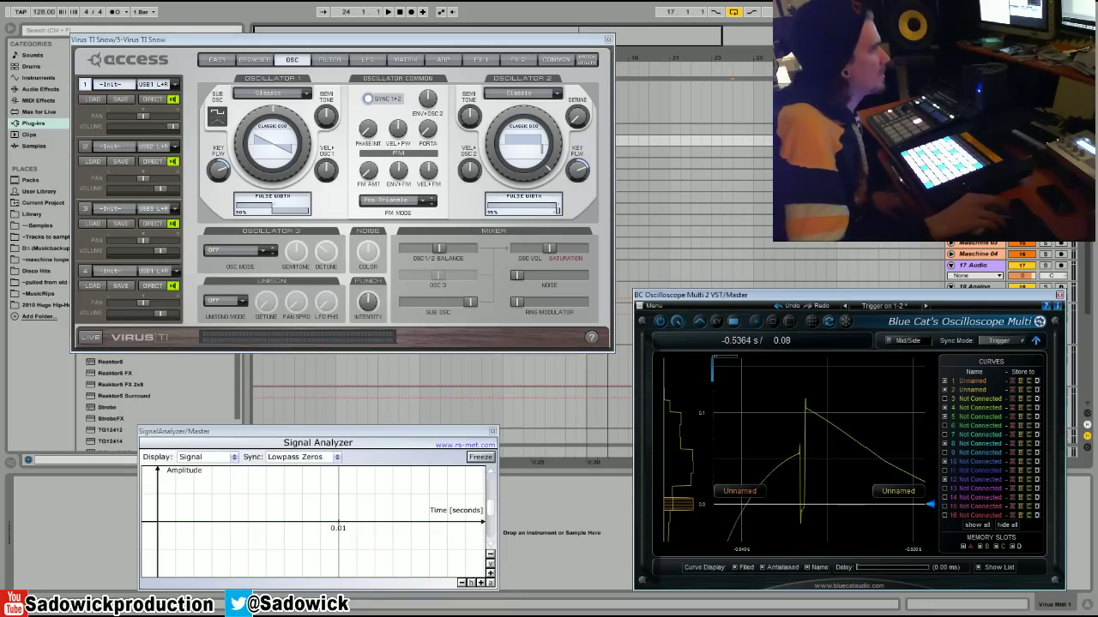
{"action": "double_click", "coordinate": [776, 428]}
{"action": "left_click_drag", "start_coordinate": [780, 427], "coordinate": [849, 498]}
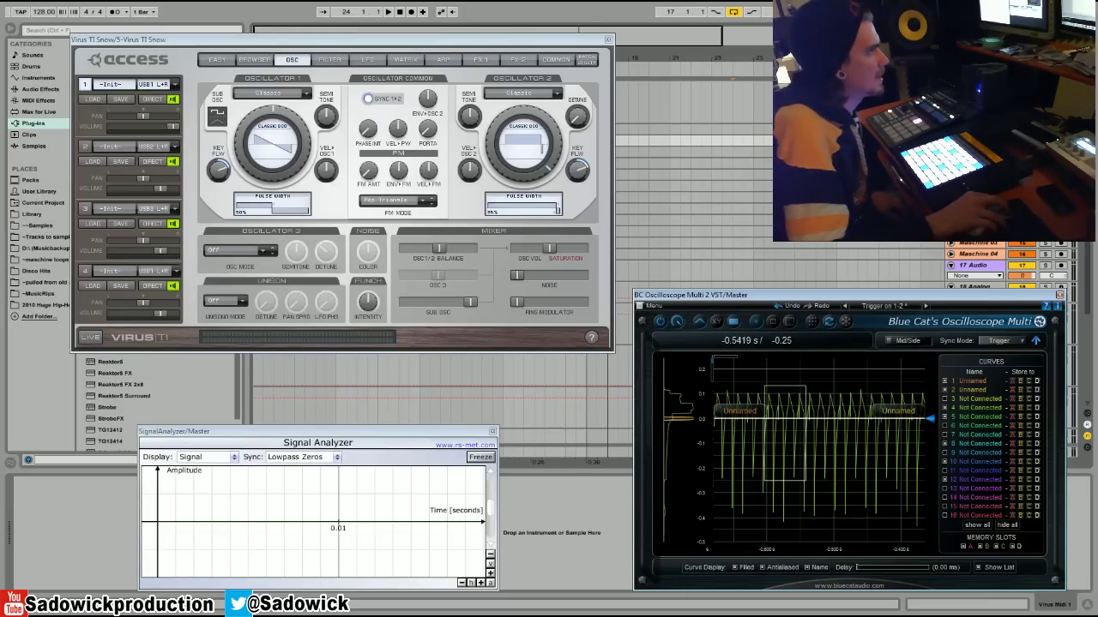
{"action": "left_click_drag", "start_coordinate": [843, 523], "coordinate": [839, 538]}
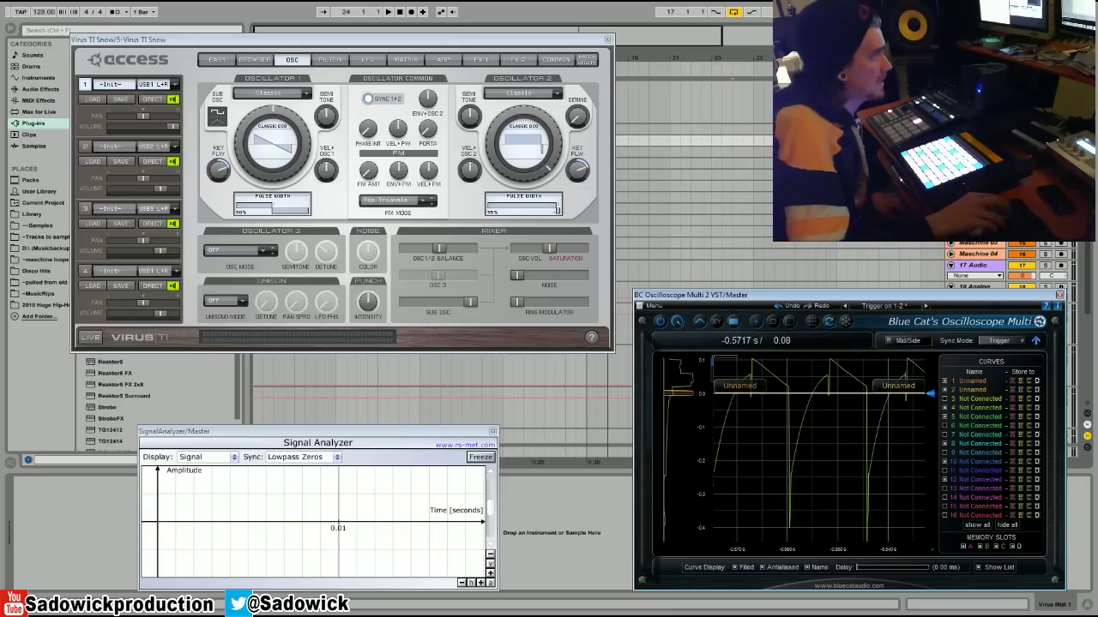
{"action": "double_click", "coordinate": [813, 443]}
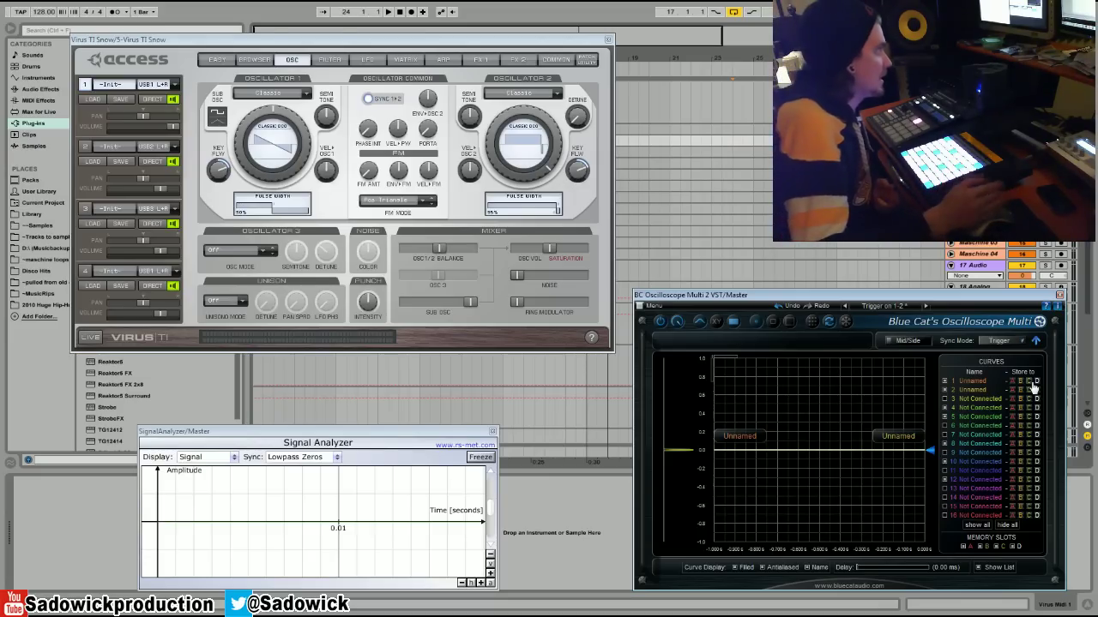
- Set Unison Mode to Twin, then to 8 voices, and zoom the scope into the trace
{"action": "left_click", "coordinate": [242, 302]}
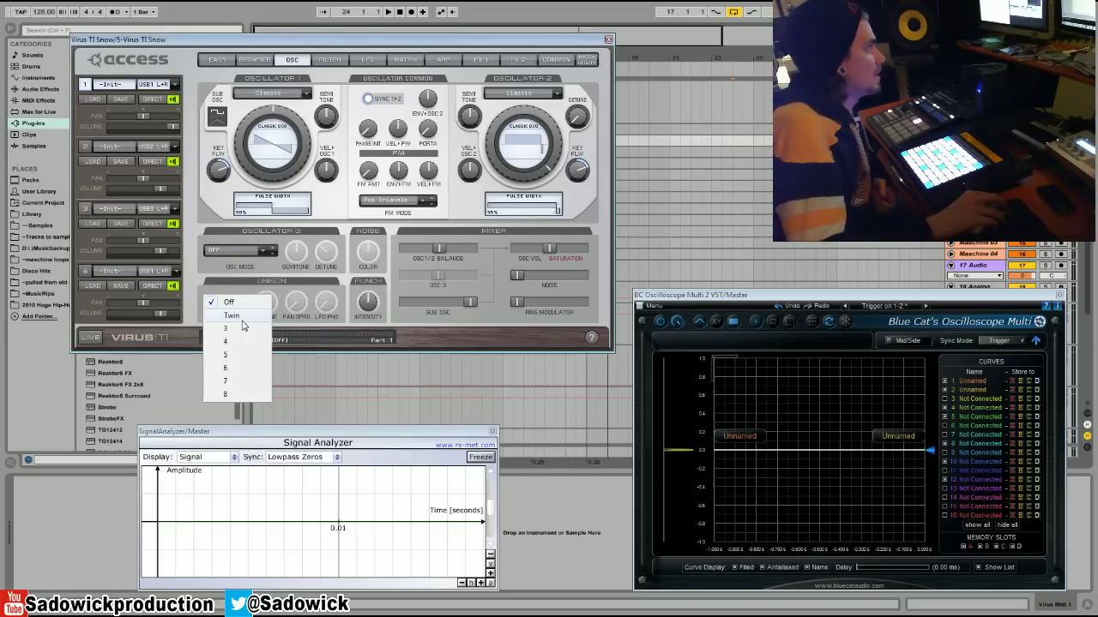
{"action": "left_click", "coordinate": [237, 317]}
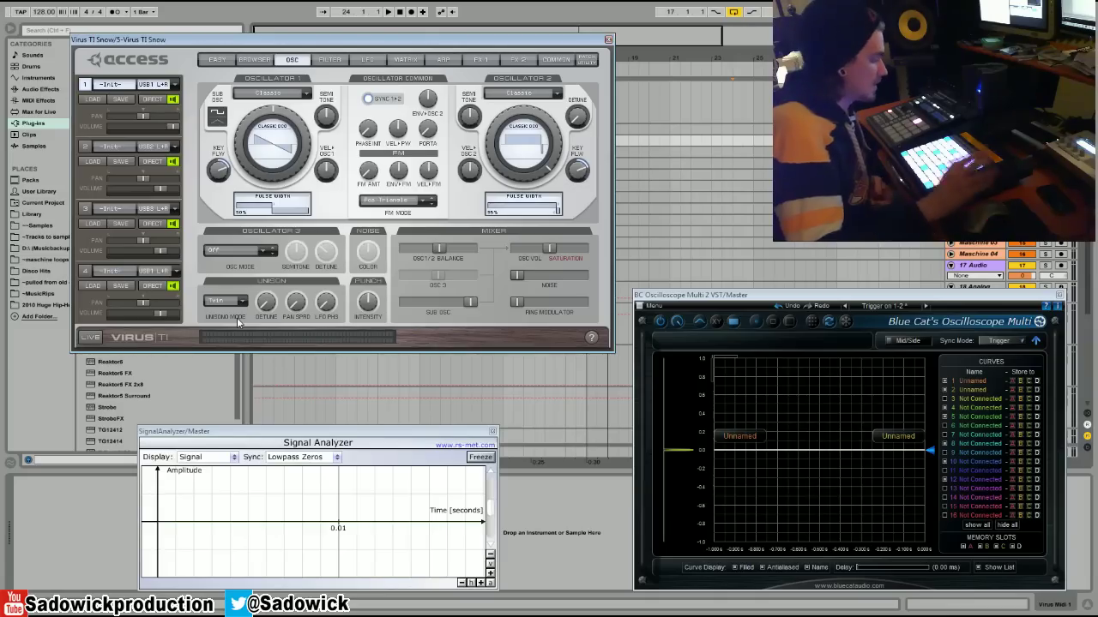
{"action": "mouse_move", "coordinate": [257, 301]}
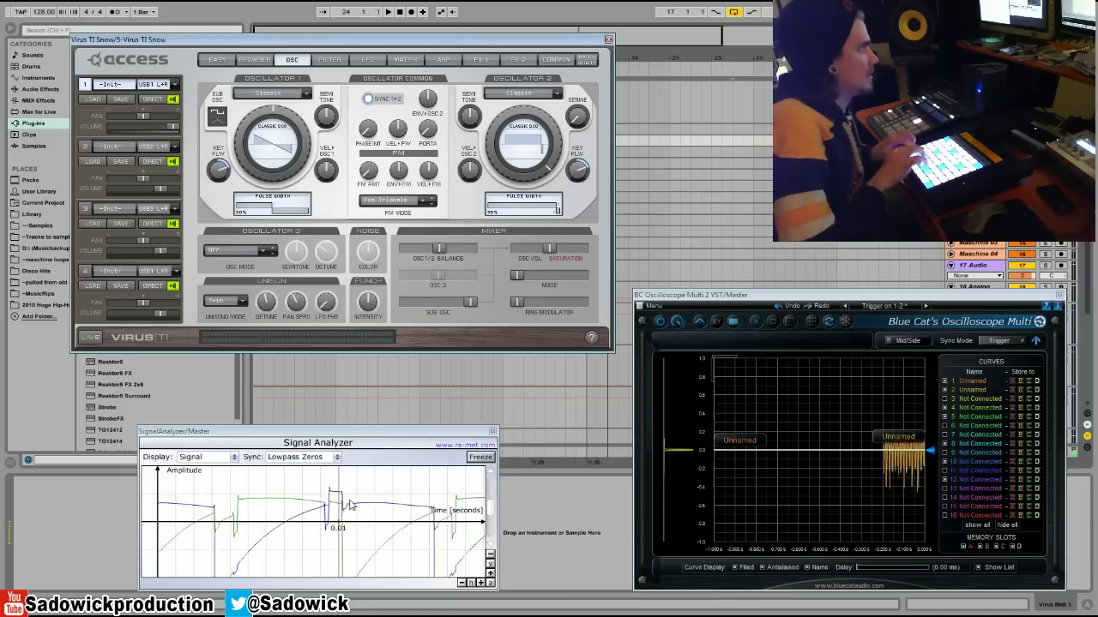
{"action": "left_click", "coordinate": [224, 301]}
{"action": "left_click", "coordinate": [226, 394]}
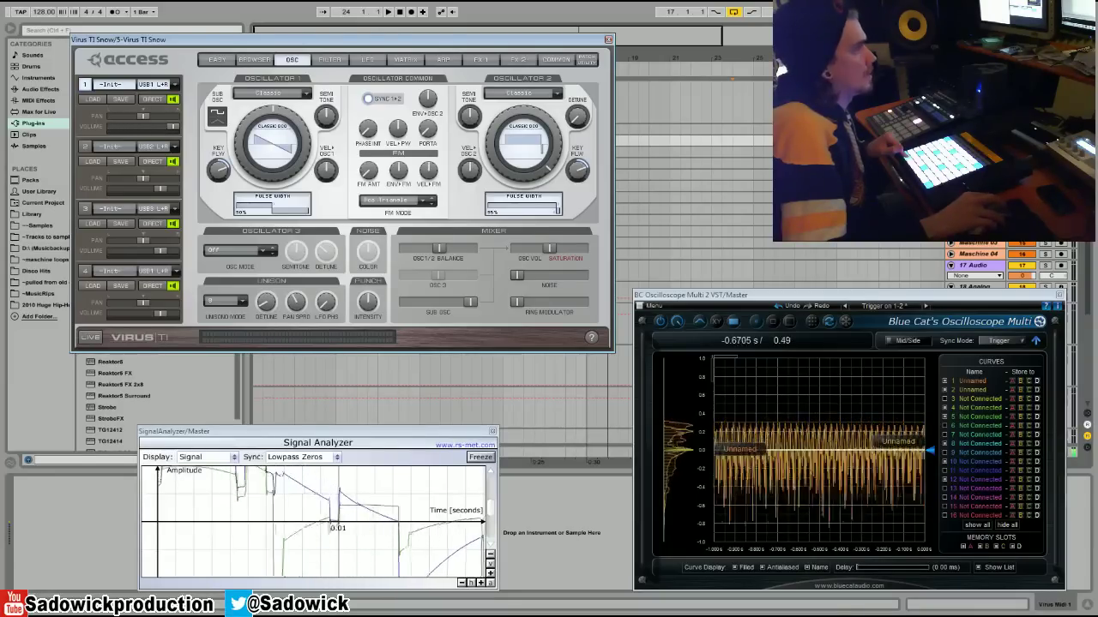
{"action": "scroll", "coordinate": [790, 380], "scroll_direction": "up", "scroll_amount": 3}
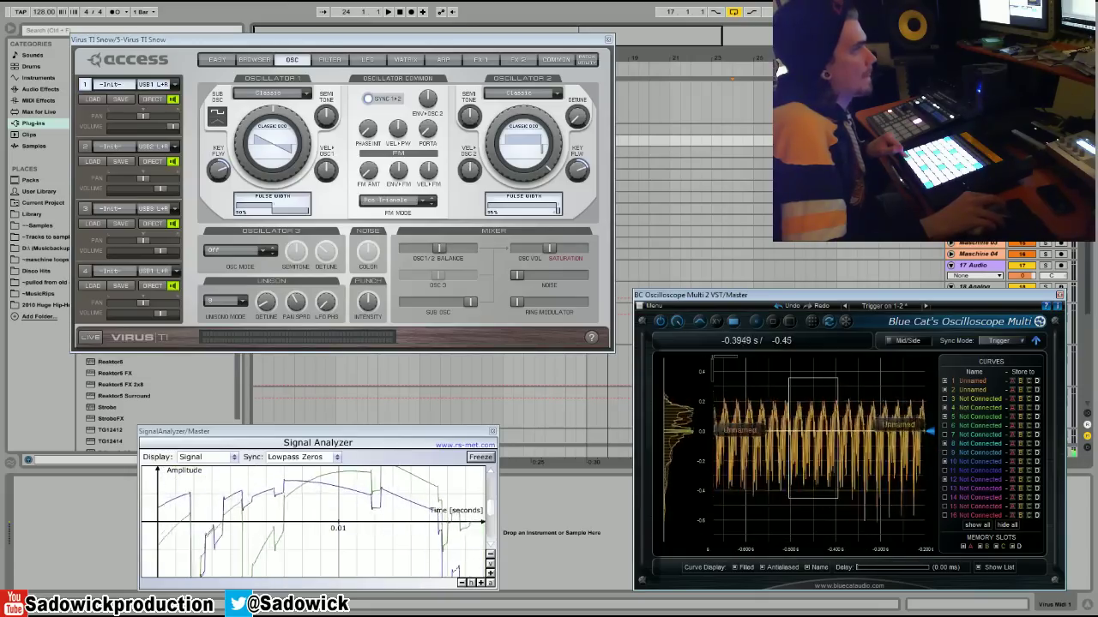
{"action": "scroll", "coordinate": [789, 378], "scroll_direction": "up", "scroll_amount": 2}
{"action": "left_click_drag", "start_coordinate": [783, 370], "coordinate": [837, 520]}
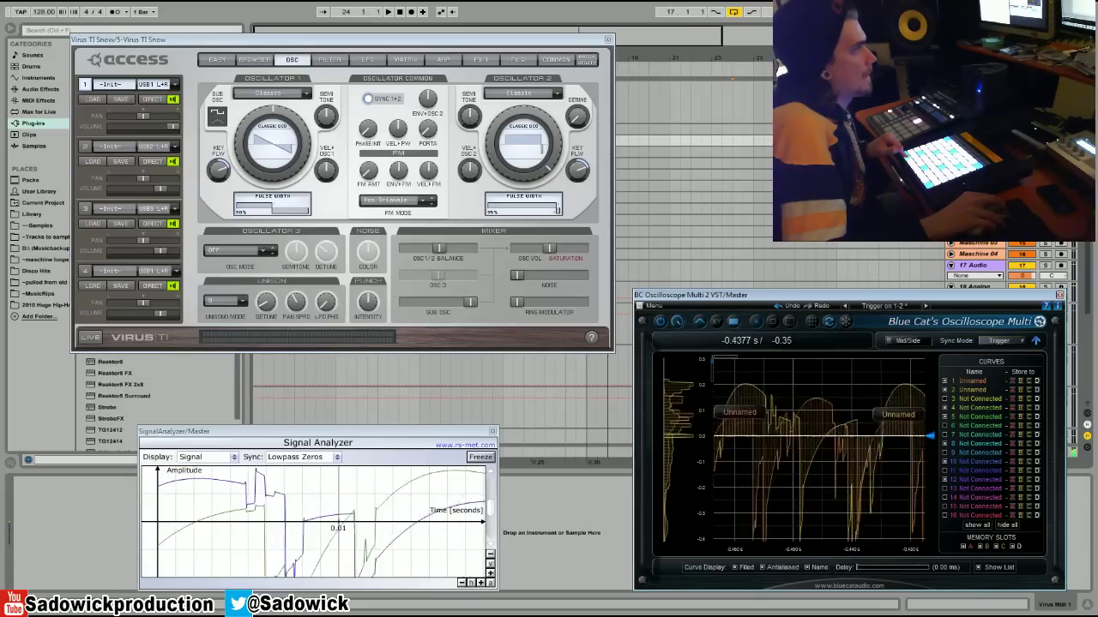
- Turn Unison off, pull Sub Osc fully down, and set the balance to about -4.7%
{"action": "left_click", "coordinate": [224, 301]}
{"action": "left_click", "coordinate": [226, 309]}
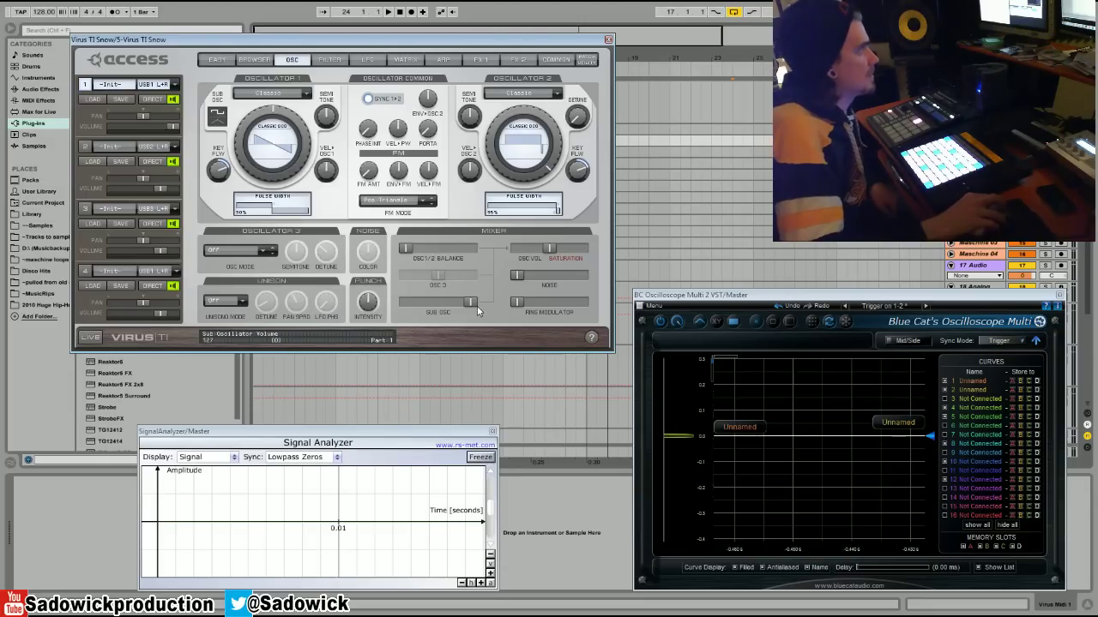
{"action": "left_click_drag", "start_coordinate": [463, 304], "coordinate": [405, 304]}
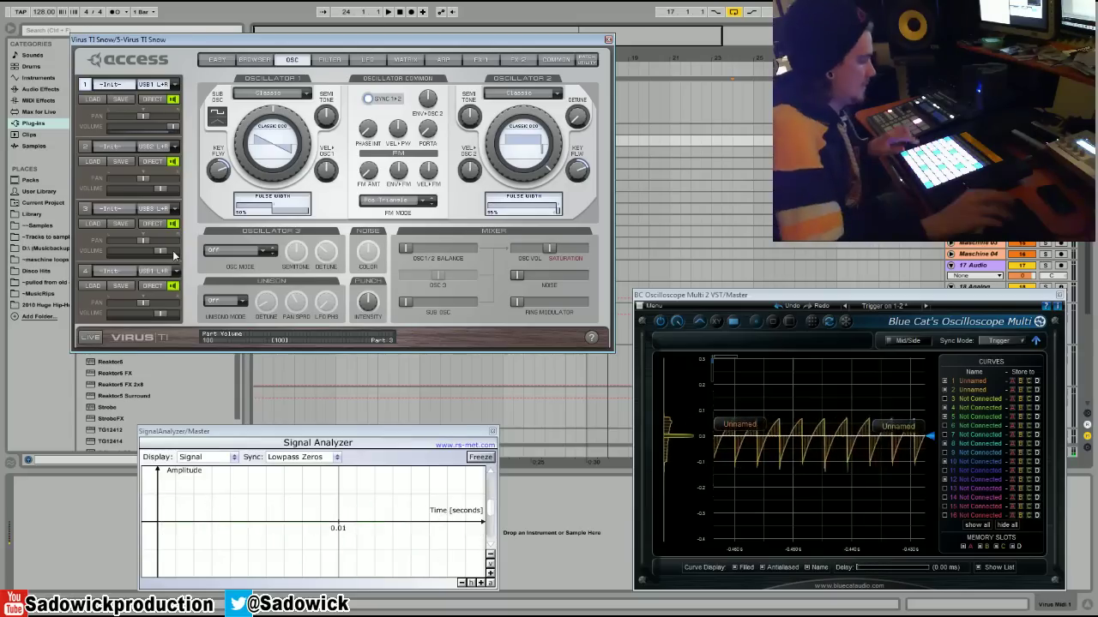
{"action": "left_click_drag", "start_coordinate": [404, 249], "coordinate": [439, 249]}
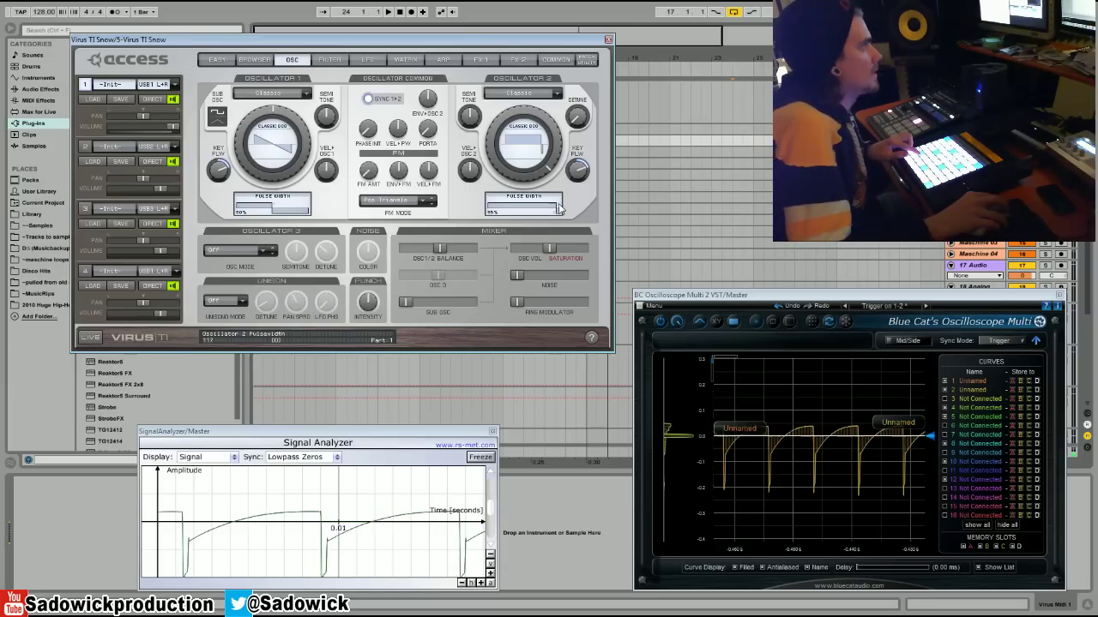
- Widen Oscillator 2's pulse width and raise the Sub Osc volume to 127
{"action": "left_click_drag", "start_coordinate": [535, 211], "coordinate": [556, 215]}
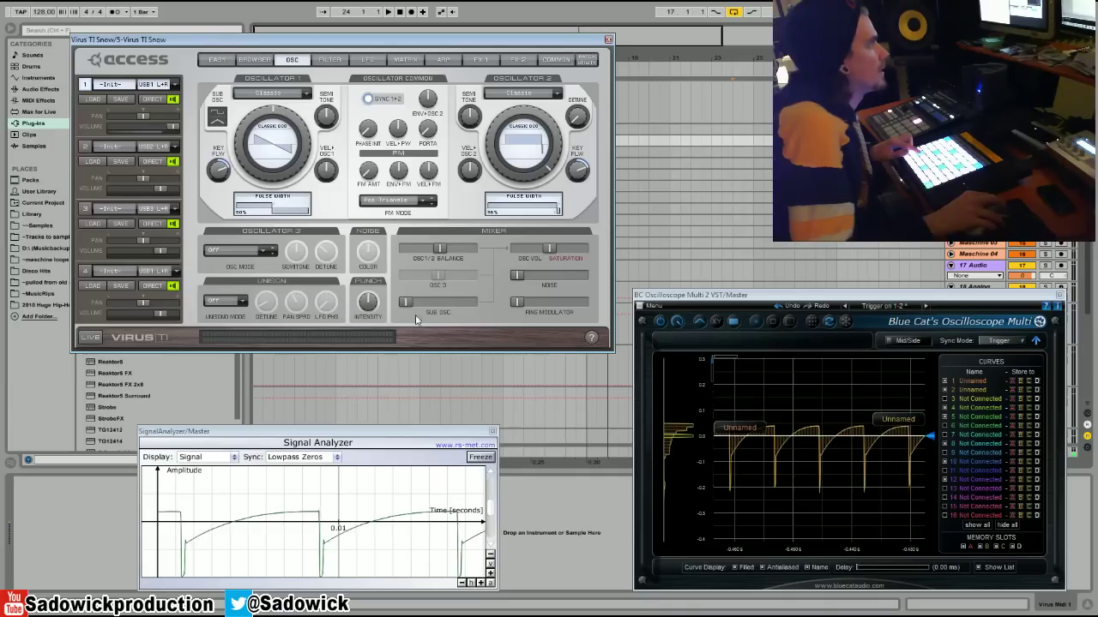
{"action": "left_click_drag", "start_coordinate": [406, 302], "coordinate": [469, 302]}
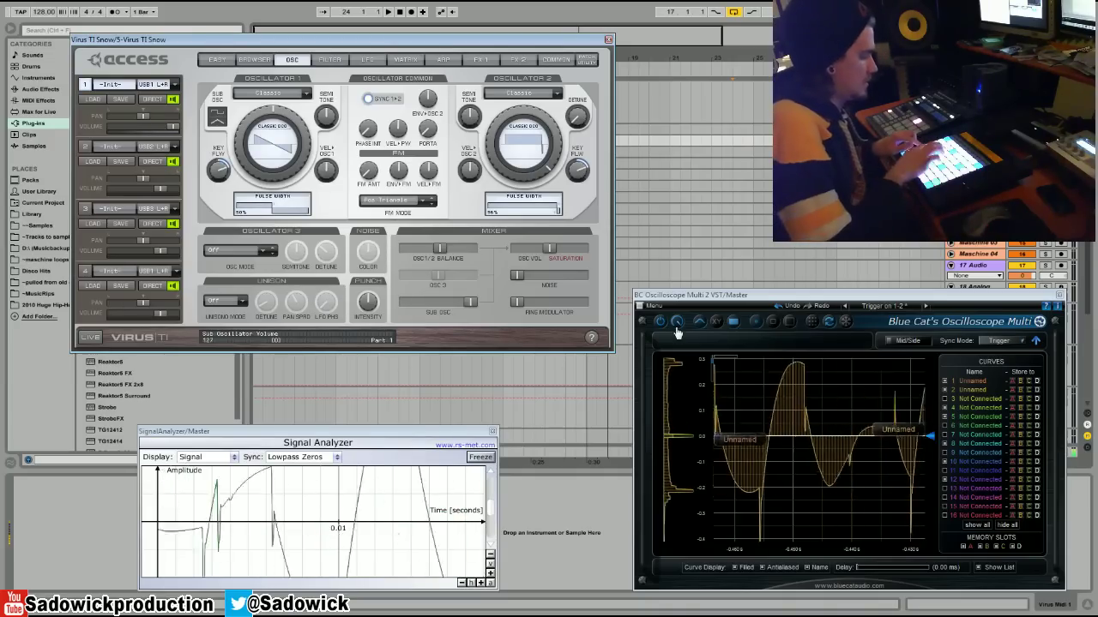